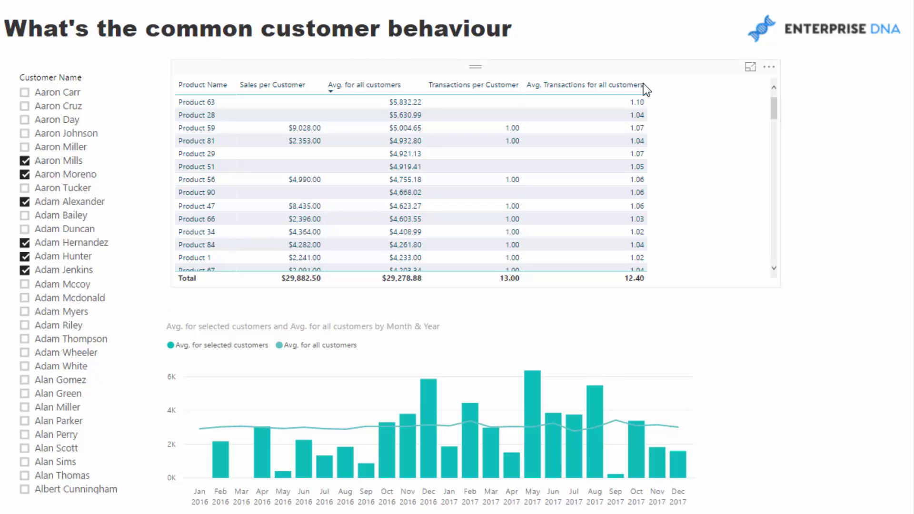
- Select the product comparison table and display the Avg. for all customers formula, CALCULATE( [Sales per Customer], ALL( Customers ) )
left_click(596, 69)
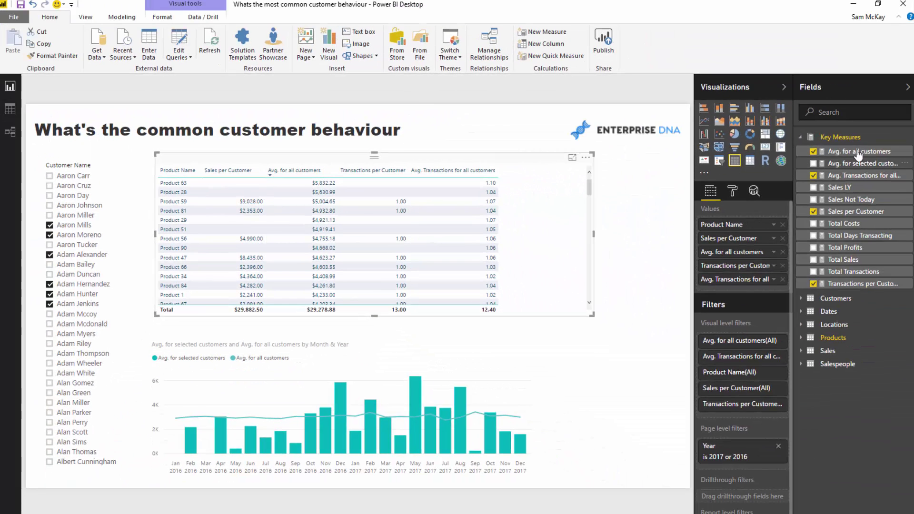
left_click(857, 152)
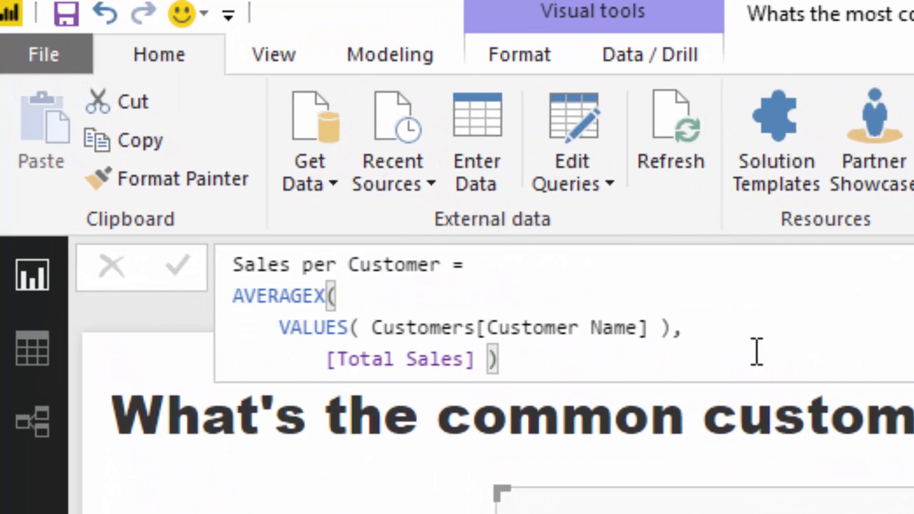
- Highlight the AVERAGEX, VALUES( Customers[Customer Name] ) and [Total Sales] parts of the Sales per Customer formula
left_click_drag(561, 361, 138, 229)
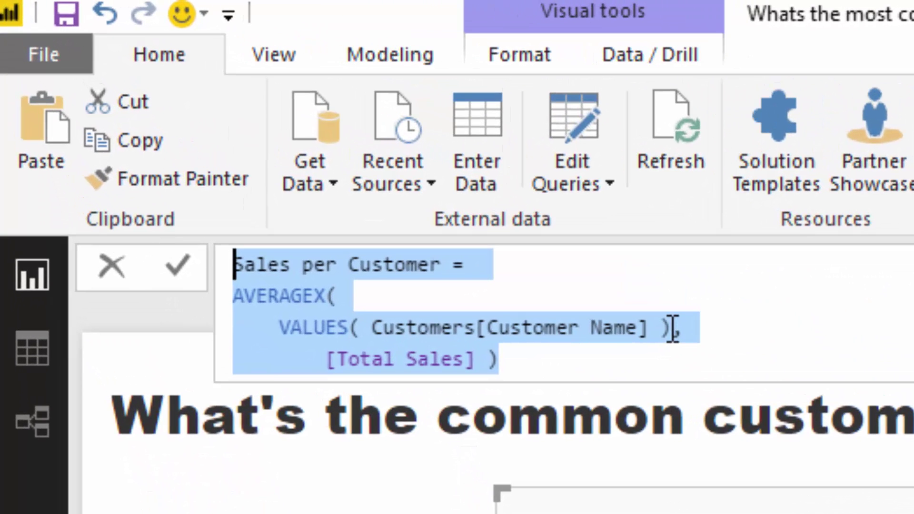
left_click_drag(673, 329, 268, 320)
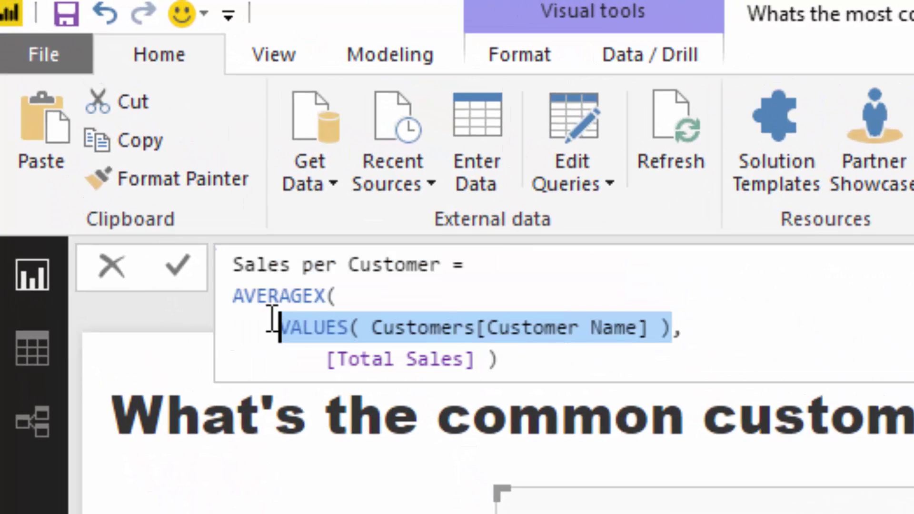
left_click(328, 360)
left_click_drag(332, 360, 486, 358)
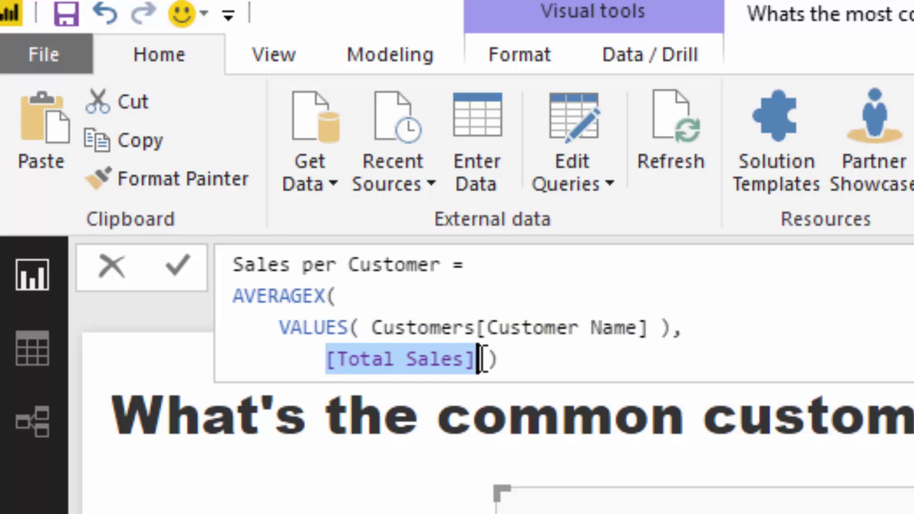
left_click_drag(313, 296, 229, 293)
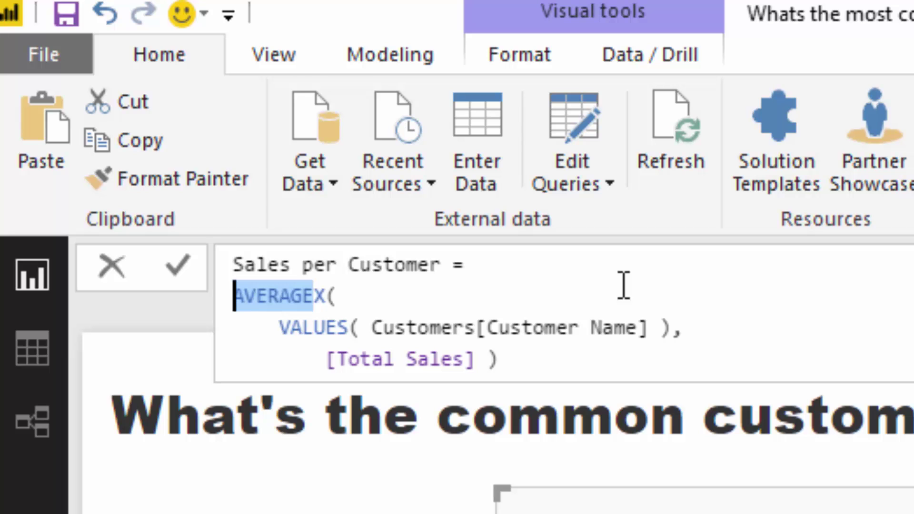
left_click_drag(654, 328, 377, 339)
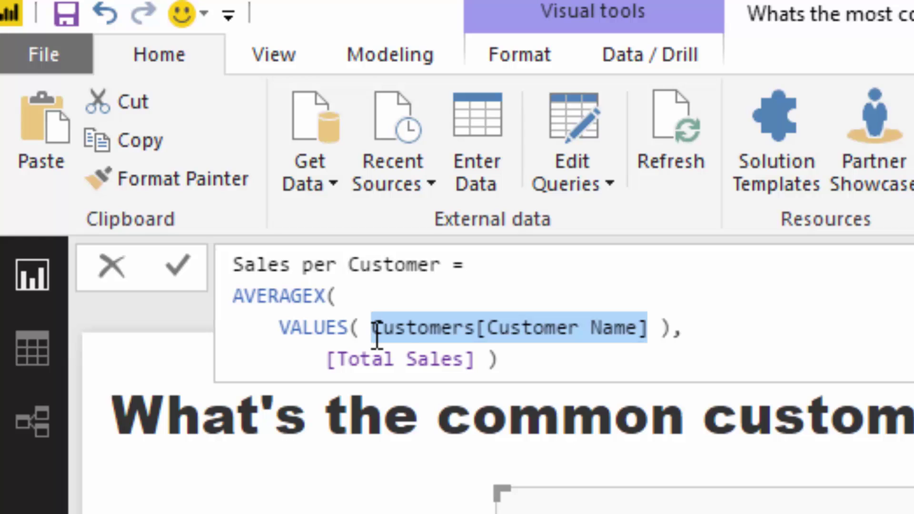
- Change the Sales per Customer measure to iterate over Sales[Customer ID] and commit it
type("Cus")
key("Down")
key("Down")
key("Down")
key("Tab")
left_click(594, 350)
key("Return")
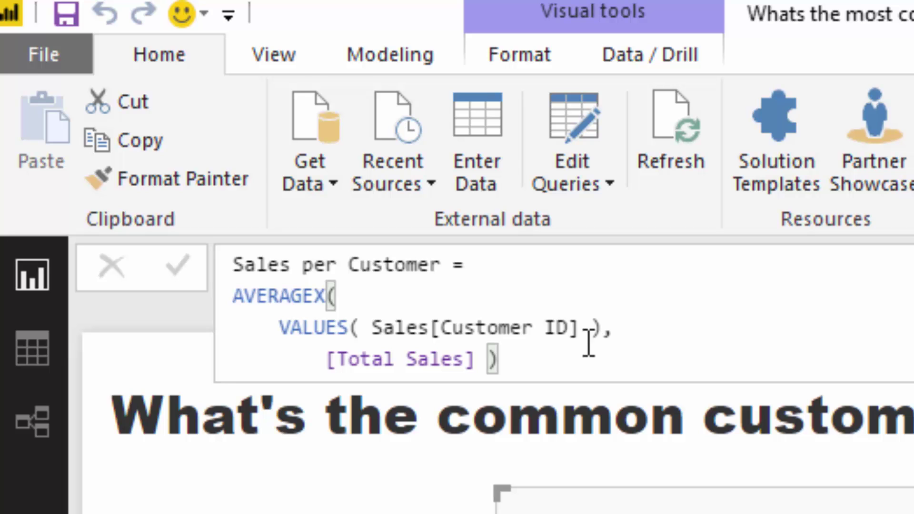
- Restore Customers[Customer Name] in the measure, commit it, and highlight the VALUES expression
left_click_drag(584, 328, 370, 329)
type("Cus")
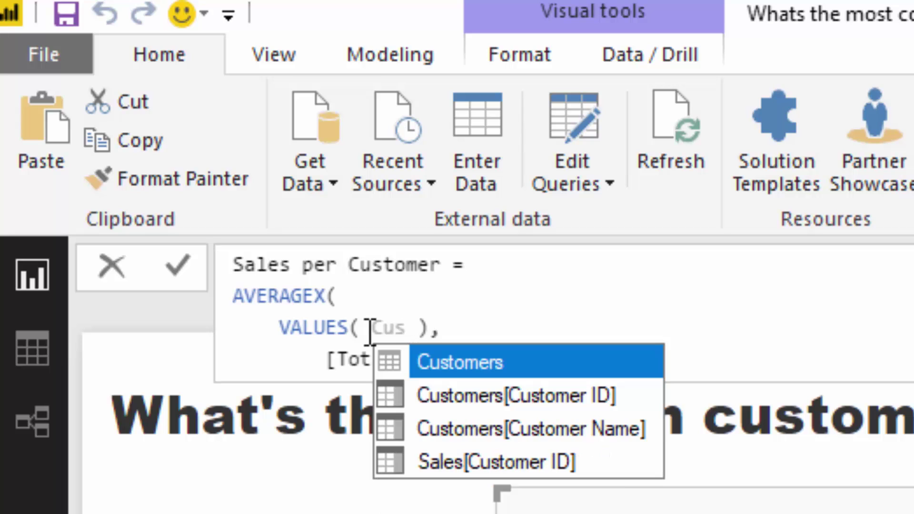
key("Down")
key("Down")
key("Tab")
key("Return")
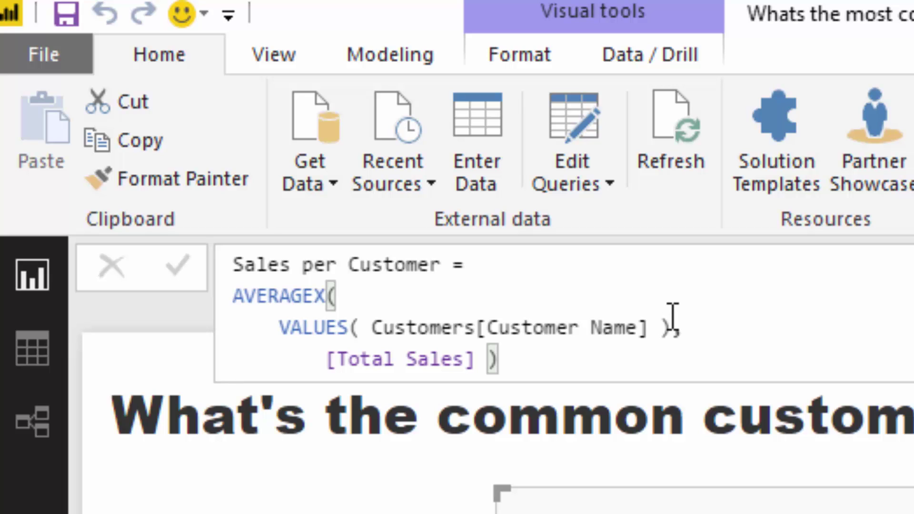
left_click_drag(281, 328, 679, 329)
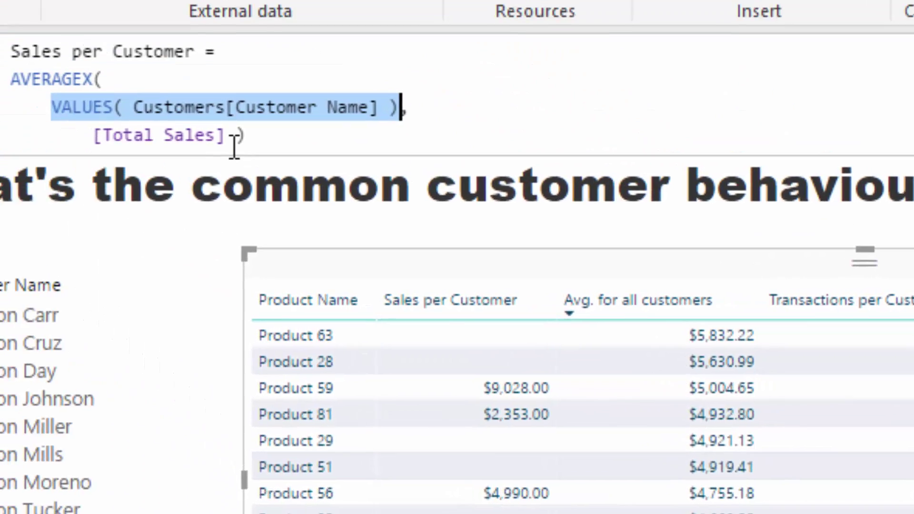
left_click(227, 134)
key("shift+Home")
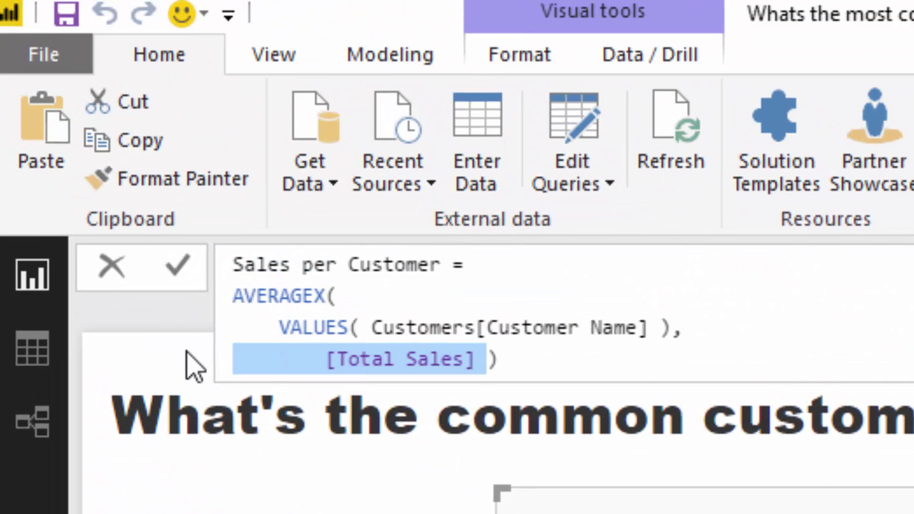
left_click_drag(312, 298, 148, 294)
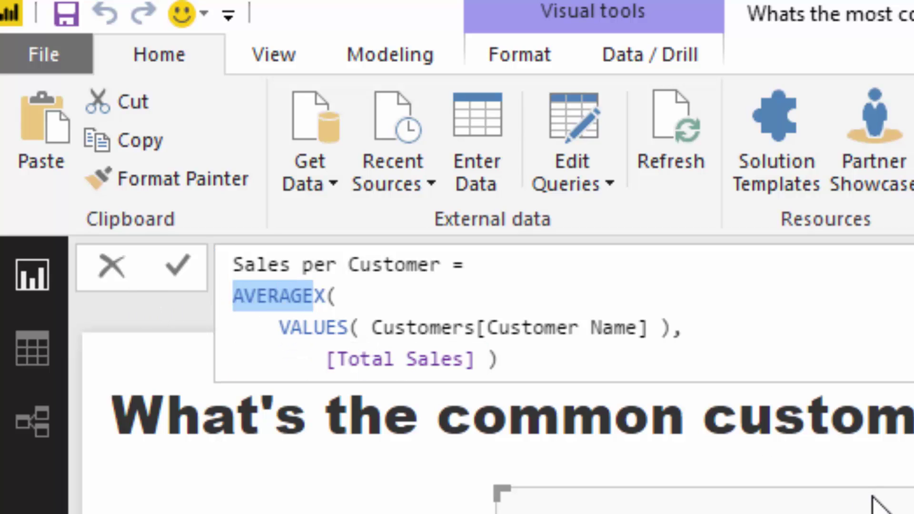
left_click_drag(547, 357, 158, 241)
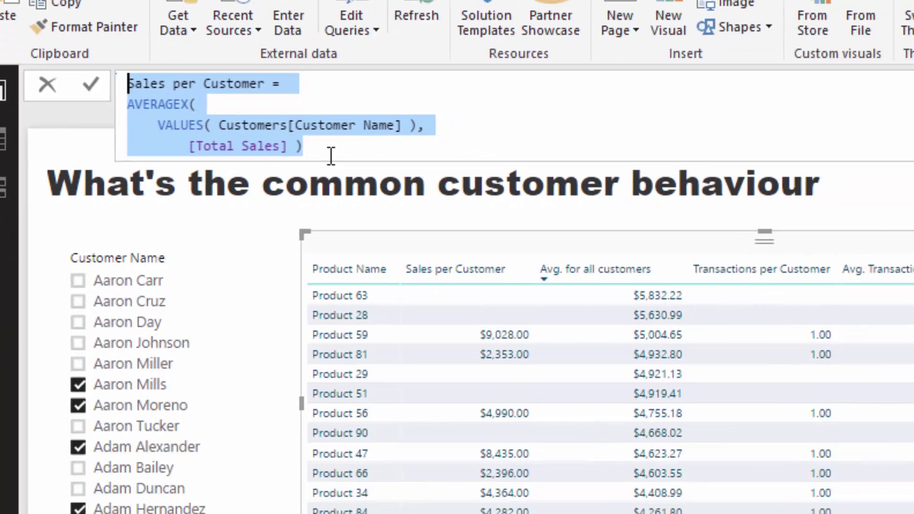
key("alt+Tab")
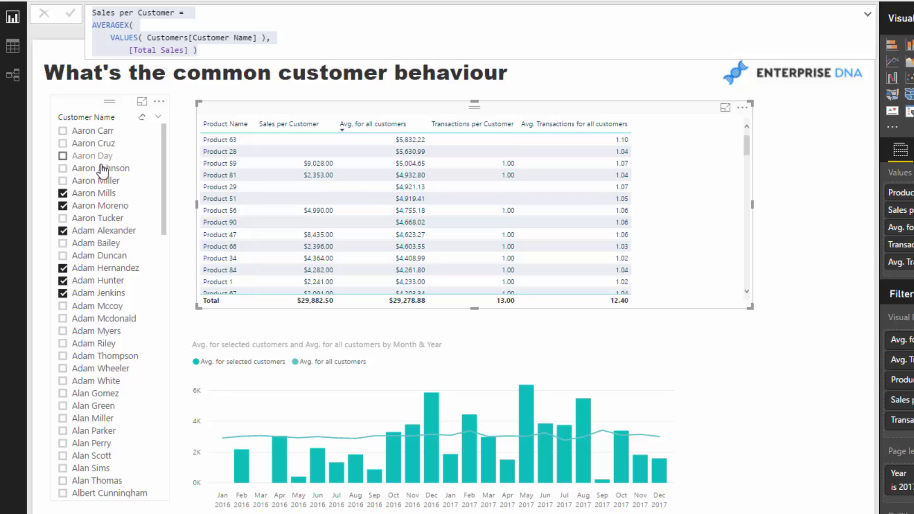
- Tick additional customers in the Customer Name slicer so sales per customer total $31,087.30
left_click(97, 367)
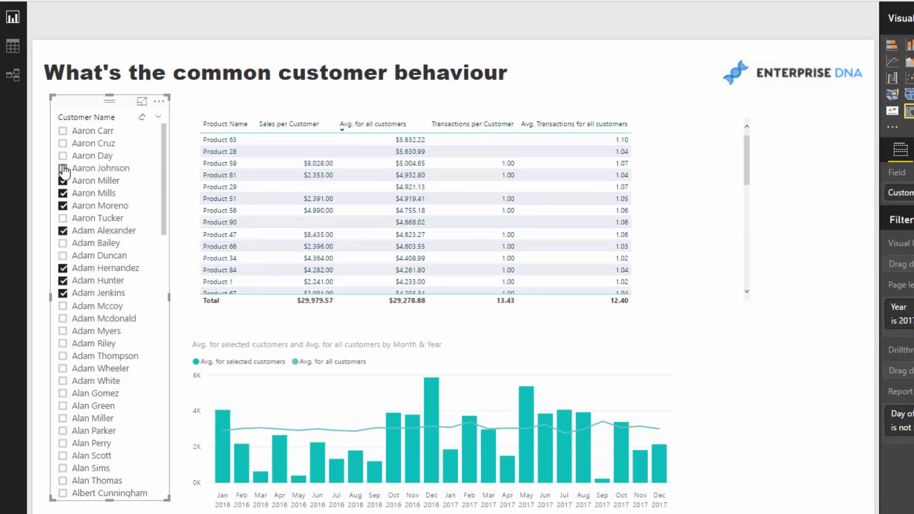
left_click(64, 169)
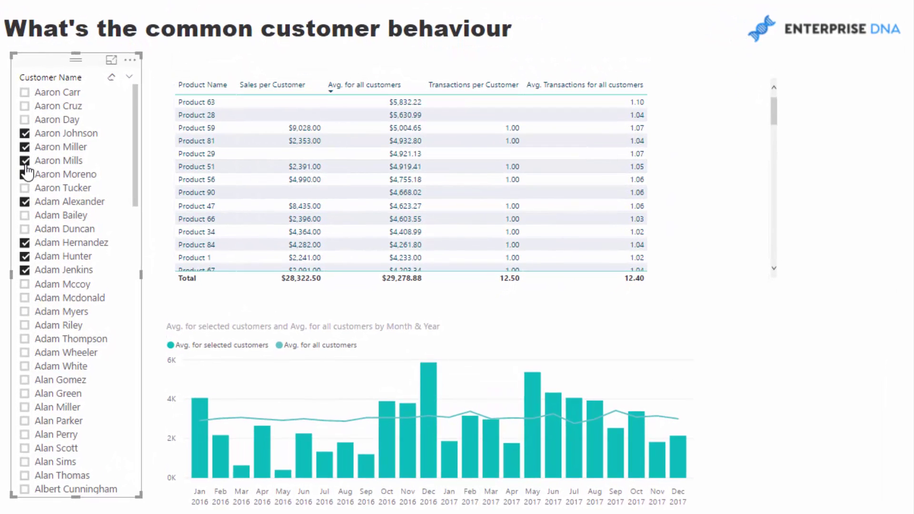
left_click(25, 175)
left_click(25, 188)
left_click(25, 215)
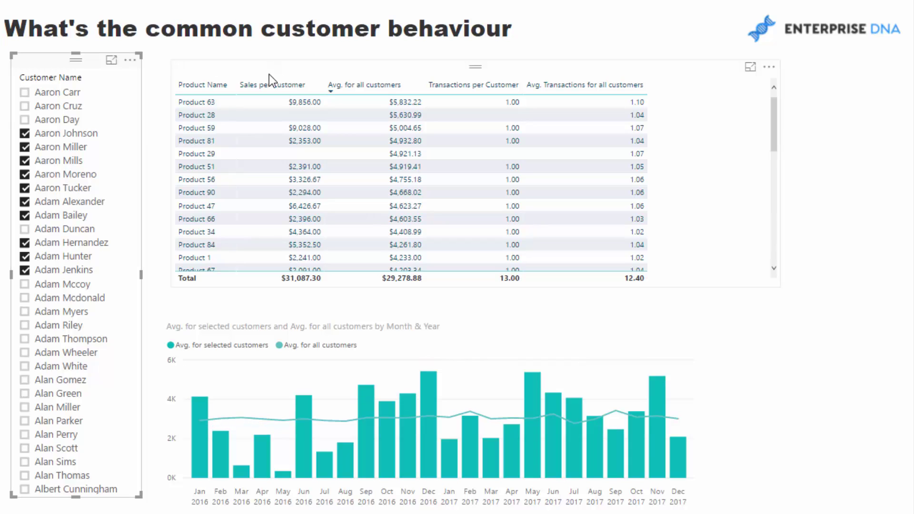
left_click(71, 93)
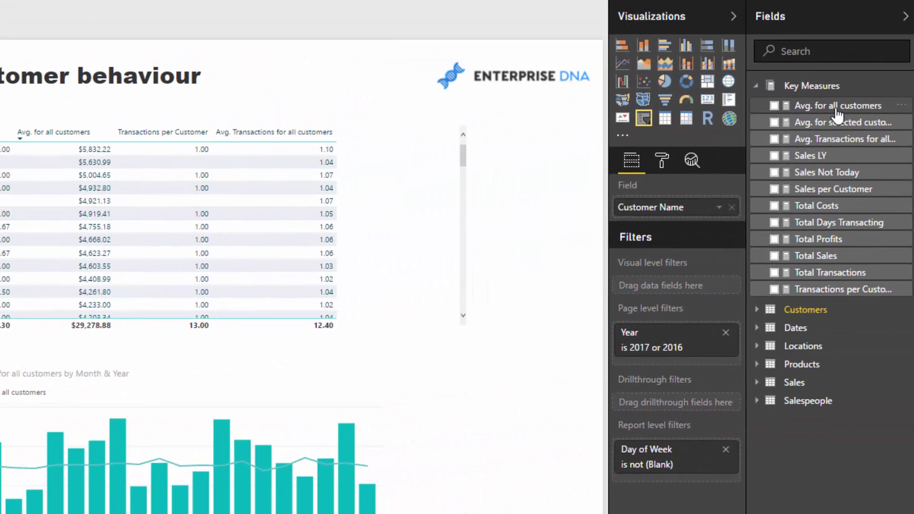
- Review the Avg. for all customers, Avg. for selected customers and Sales per Customer formulas, highlighting VALUES
left_click(836, 107)
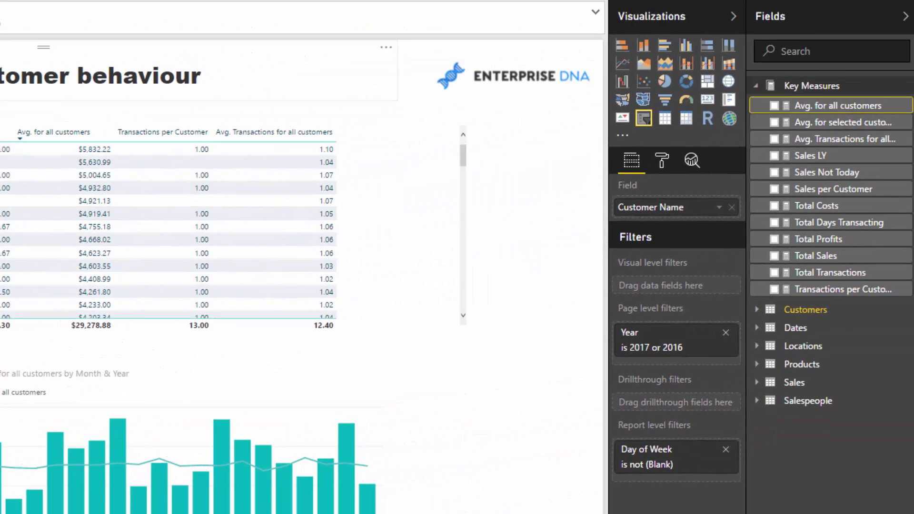
left_click(838, 122)
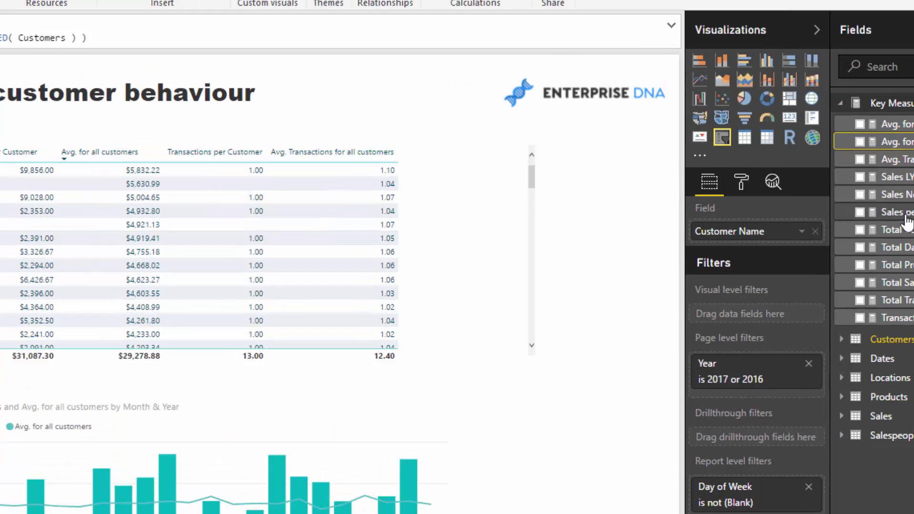
left_click(906, 215)
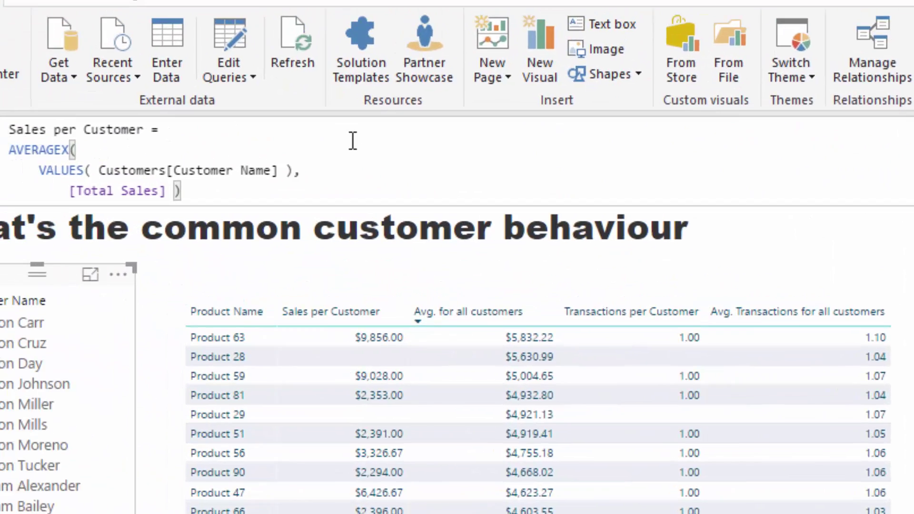
left_click_drag(0, 52, 0, 51)
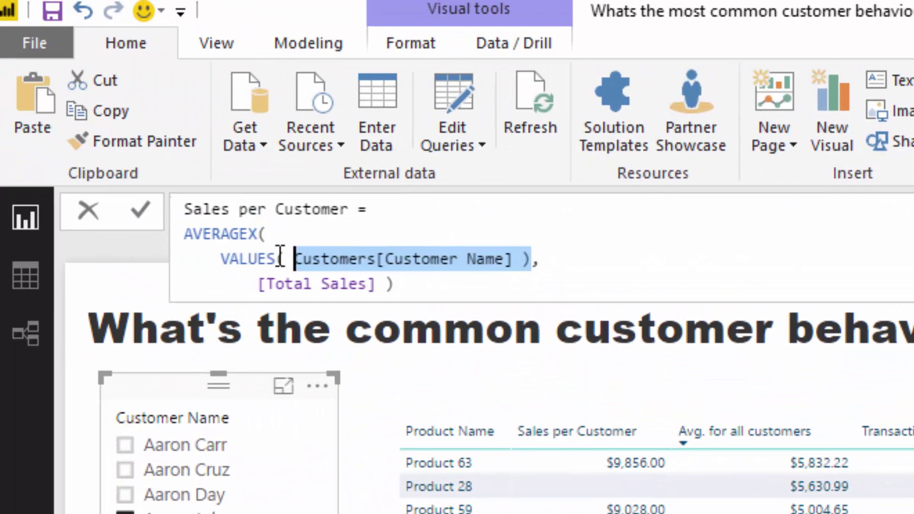
left_click_drag(281, 255, 221, 258)
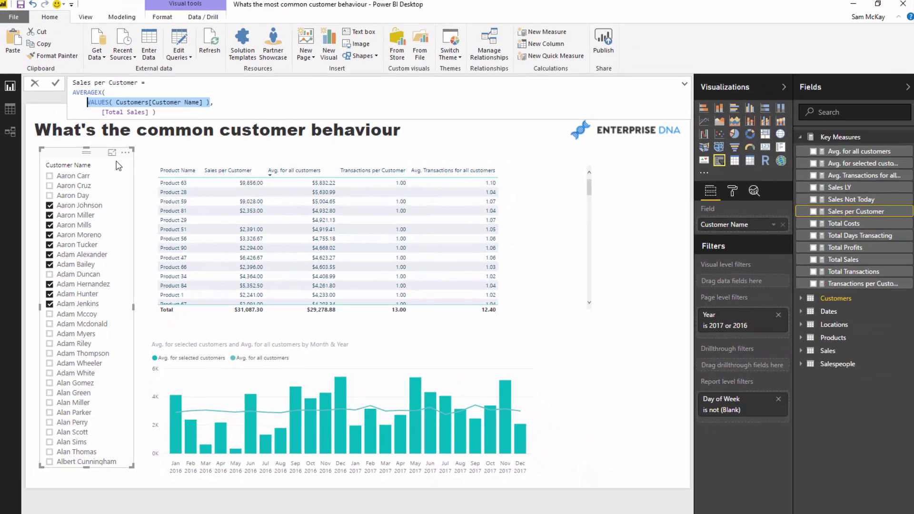
- Display the Avg. for all customers formula and highlight its ALL( Customers ) filter
left_click(847, 156)
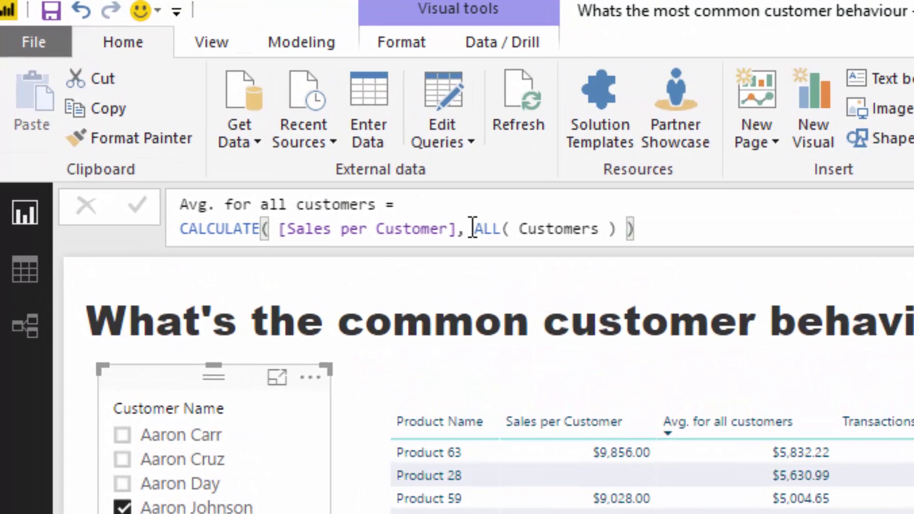
left_click_drag(473, 228, 618, 228)
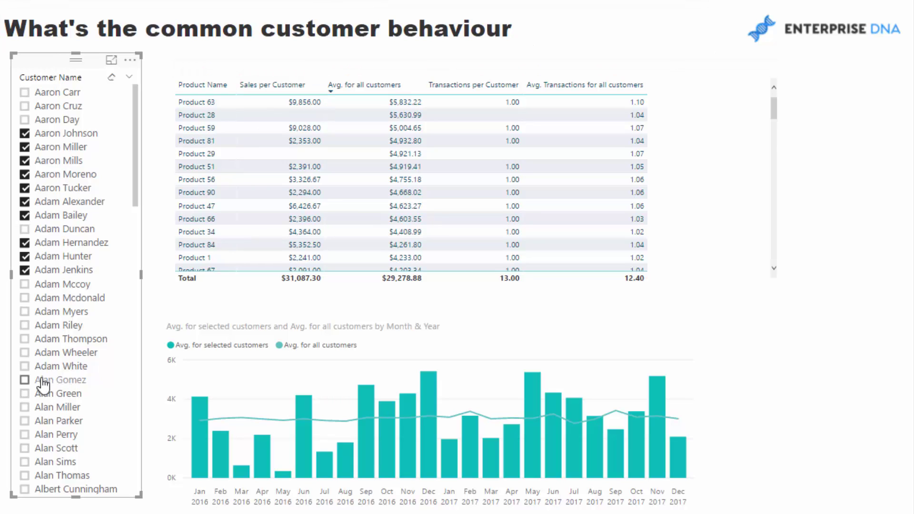
- Tick four more customers in the slicer and select the table, now totalling $29,004.00 and 11.79 transactions
left_click(26, 365)
left_click(26, 353)
left_click(25, 339)
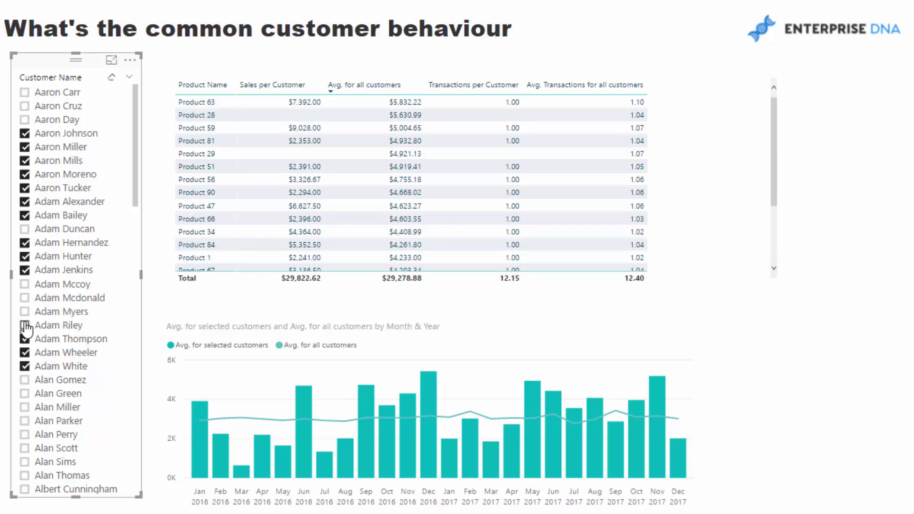
left_click(25, 325)
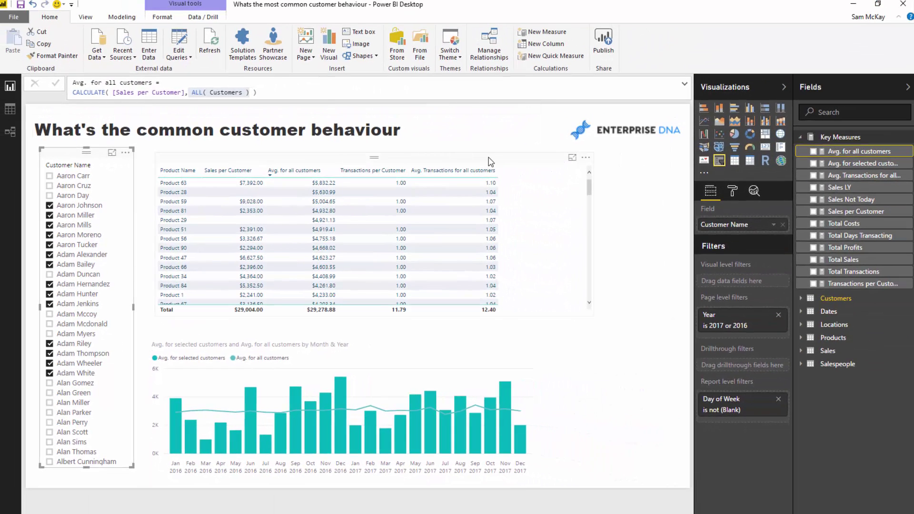
left_click(491, 161)
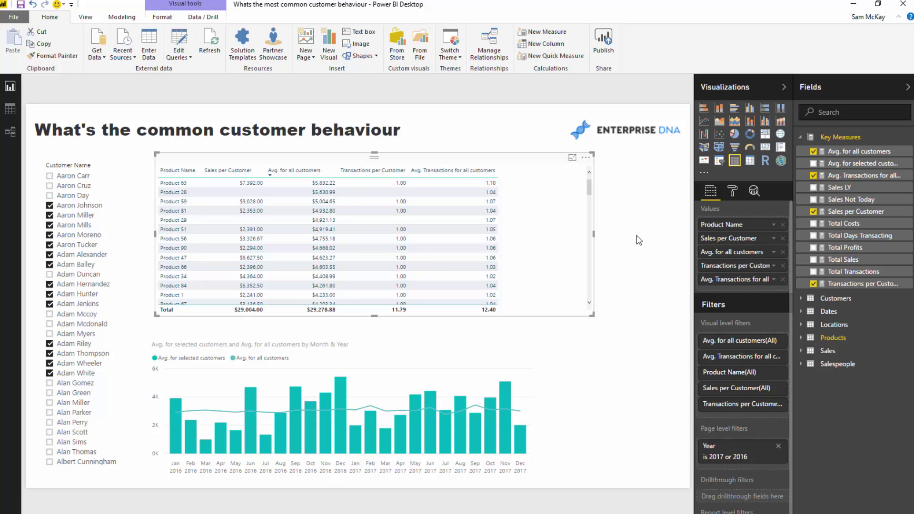
- Review the Transactions per Customer formula, then Avg. Transactions for all customers' CALCULATE( [Transactions per Customer], ALL( Customers ) )
left_click(852, 283)
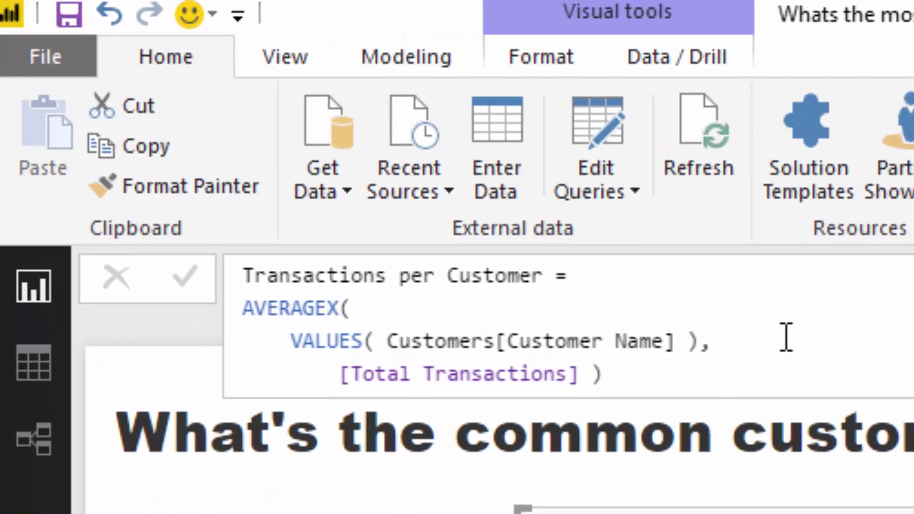
left_click_drag(308, 132, 1, 129)
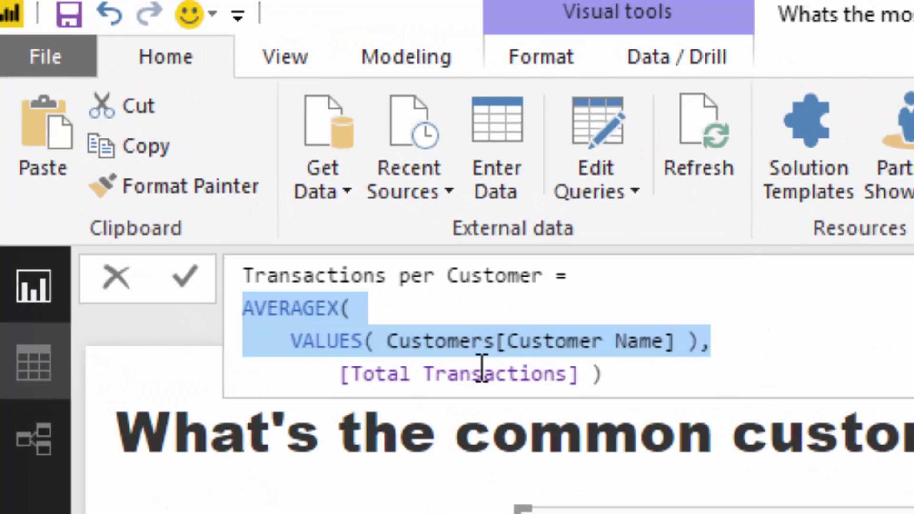
left_click_drag(644, 369, 247, 355)
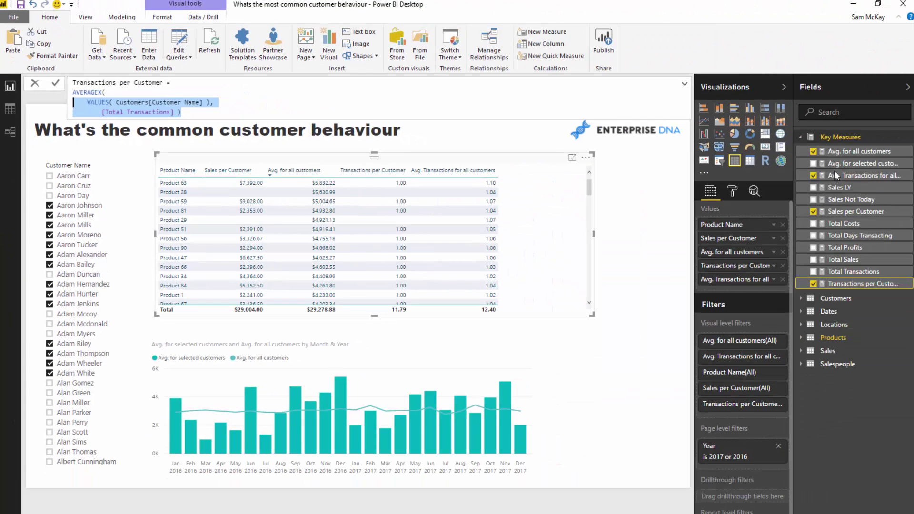
left_click(835, 176)
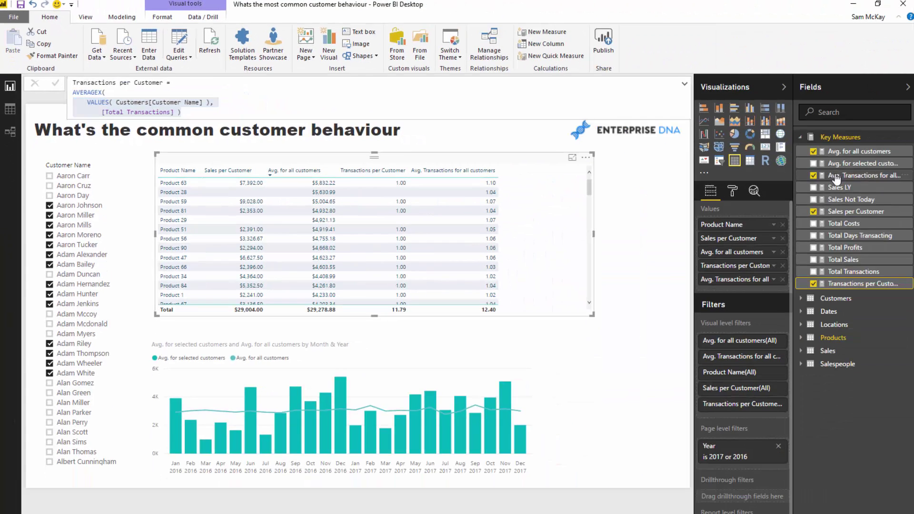
left_click_drag(319, 95, 29, 96)
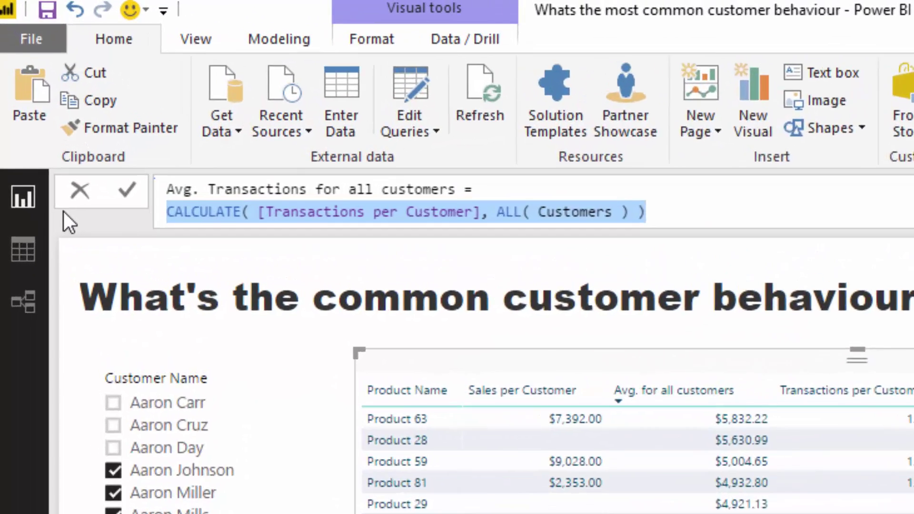